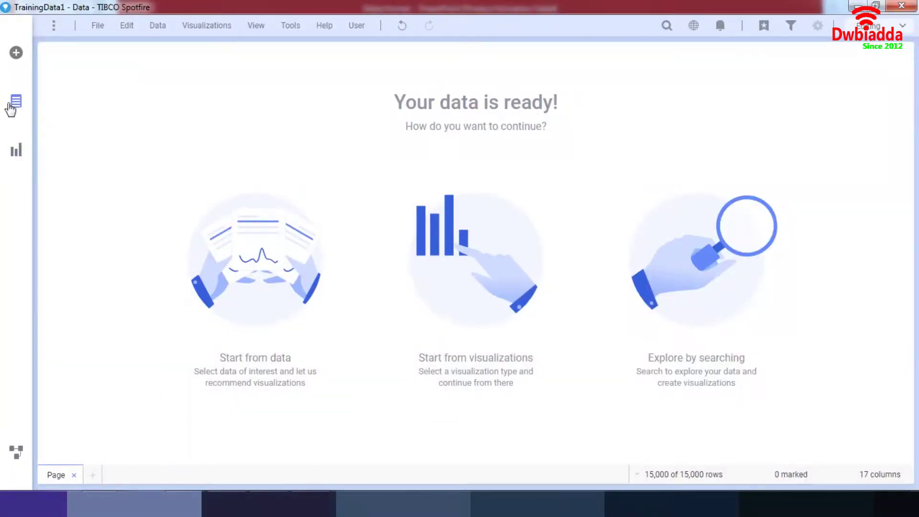
Create a bar chart of row counts for Catalog, Online, Reseller and Store channels
{"action": "left_click", "coordinate": [10, 105]}
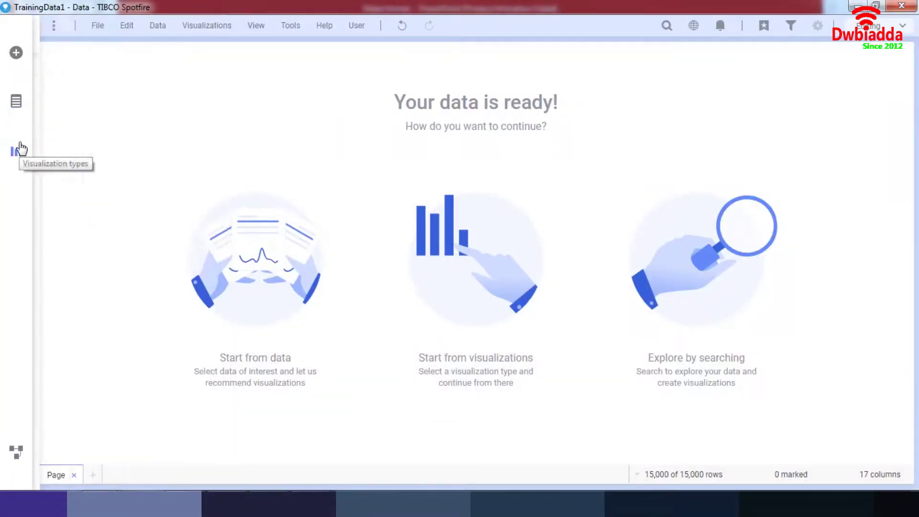
{"action": "left_click", "coordinate": [19, 150]}
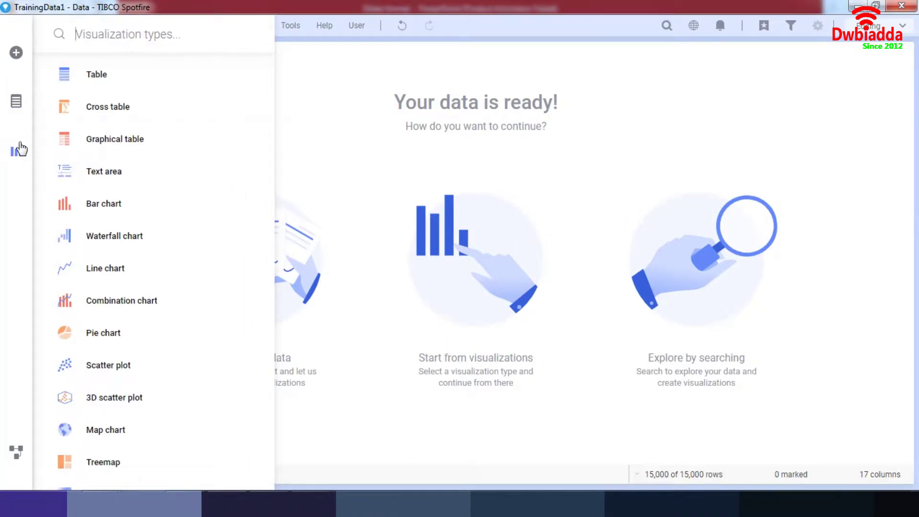
{"action": "left_click", "coordinate": [89, 213]}
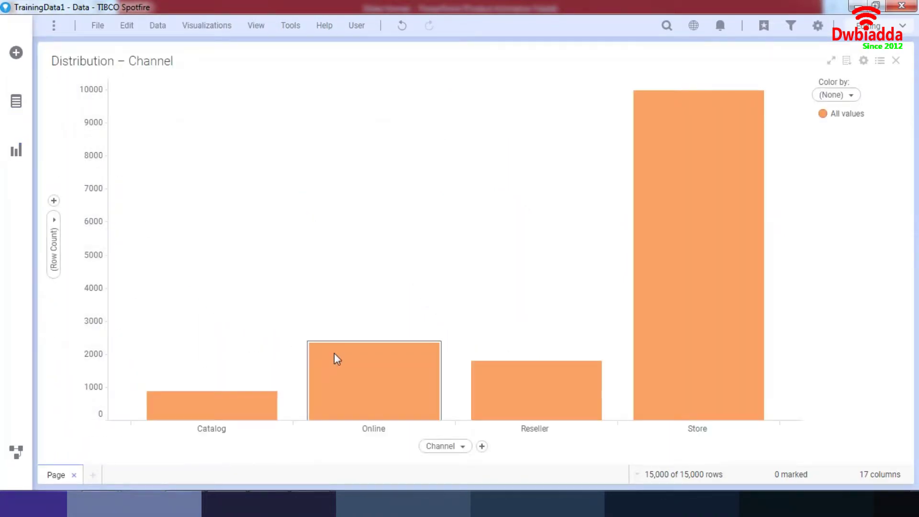
{"action": "mouse_move", "coordinate": [334, 353]}
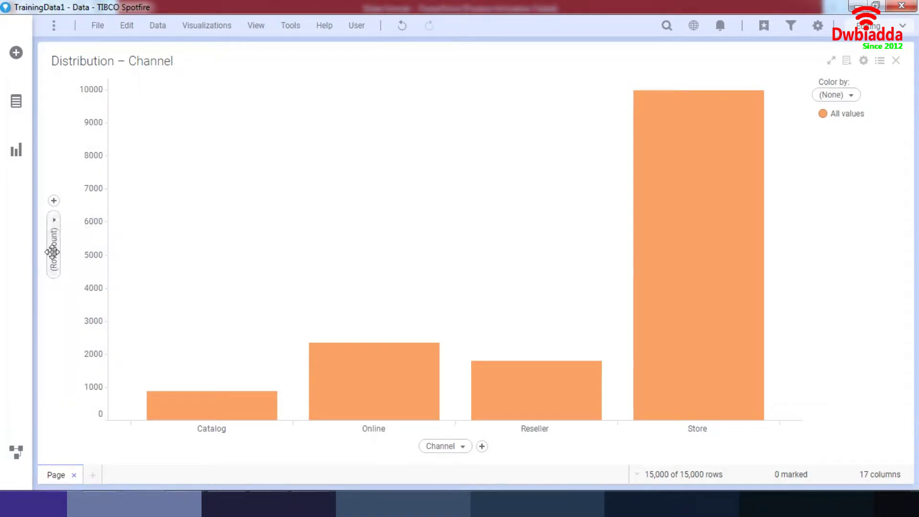
Put Unit Cost on the x-axis with Auto-bin on, giving 200-wide bins from 0 to 2000
{"action": "left_click", "coordinate": [443, 446]}
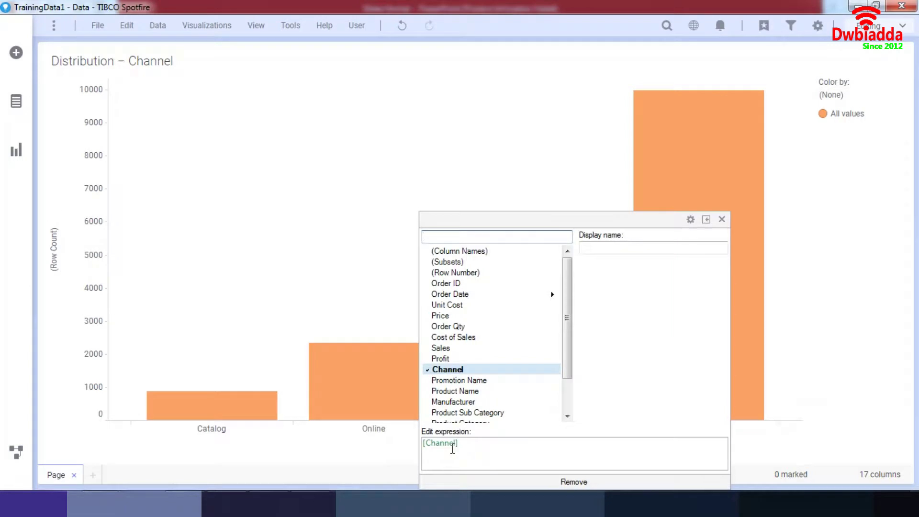
{"action": "left_click", "coordinate": [459, 307]}
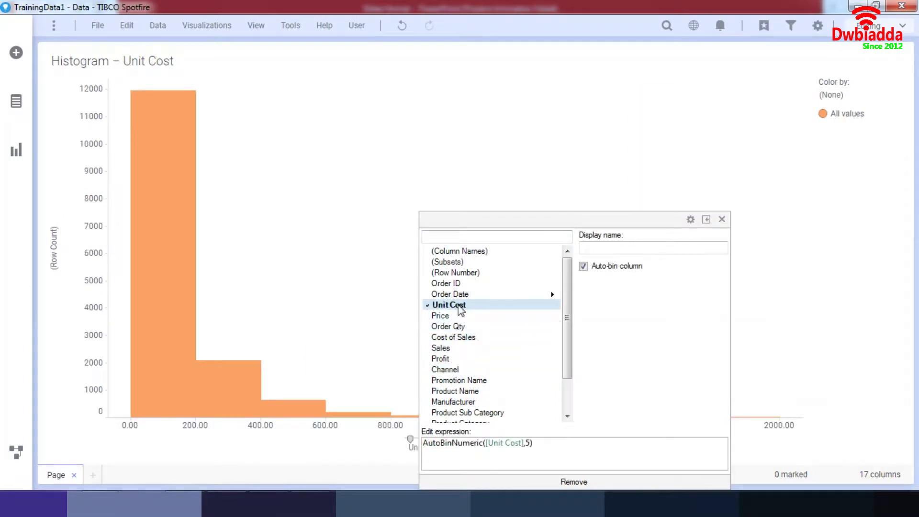
{"action": "left_click", "coordinate": [704, 223]}
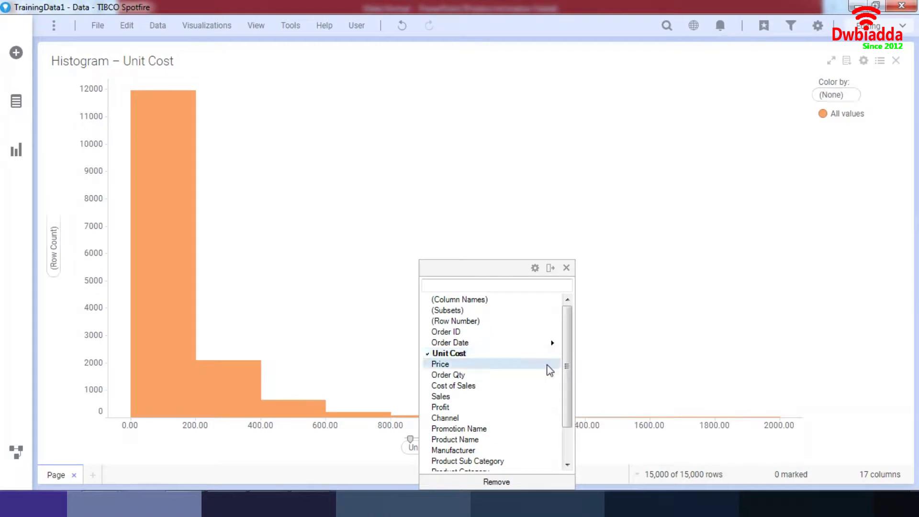
{"action": "left_click", "coordinate": [551, 269]}
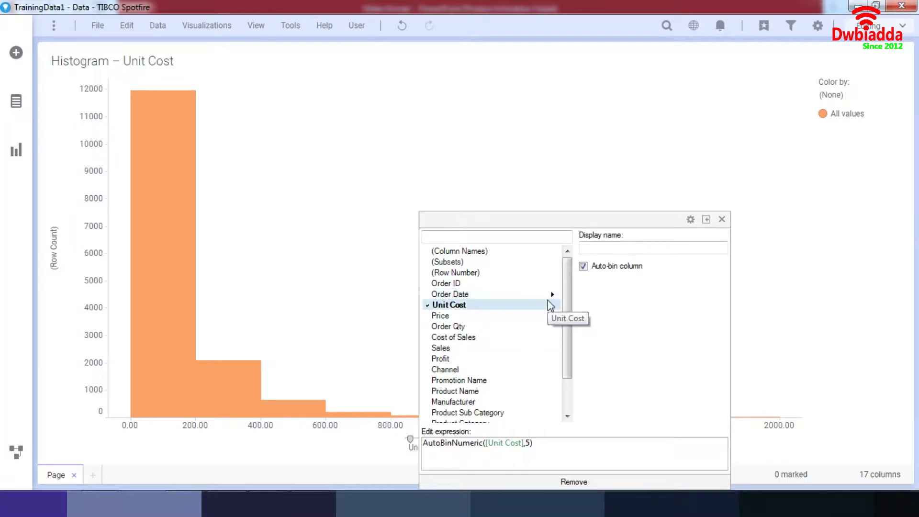
{"action": "left_click", "coordinate": [529, 316]}
{"action": "left_click", "coordinate": [524, 308]}
{"action": "left_click", "coordinate": [583, 266]}
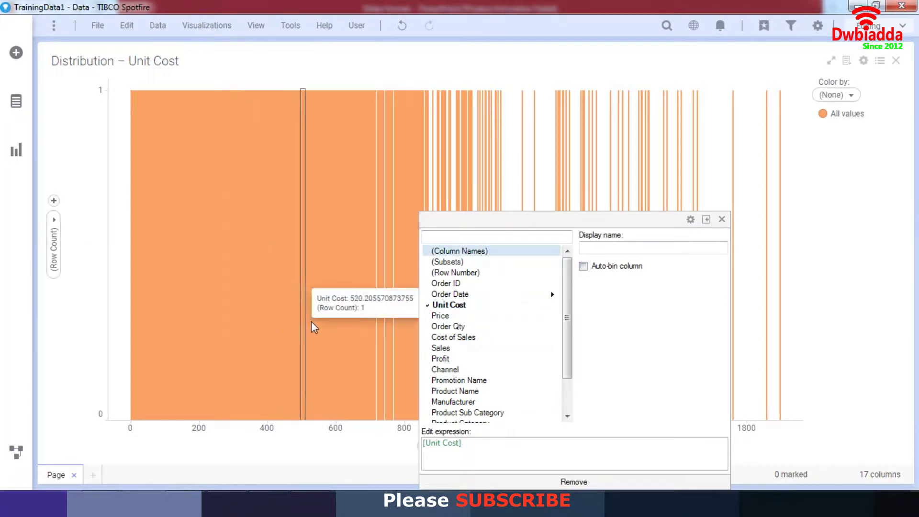
{"action": "left_click", "coordinate": [583, 267]}
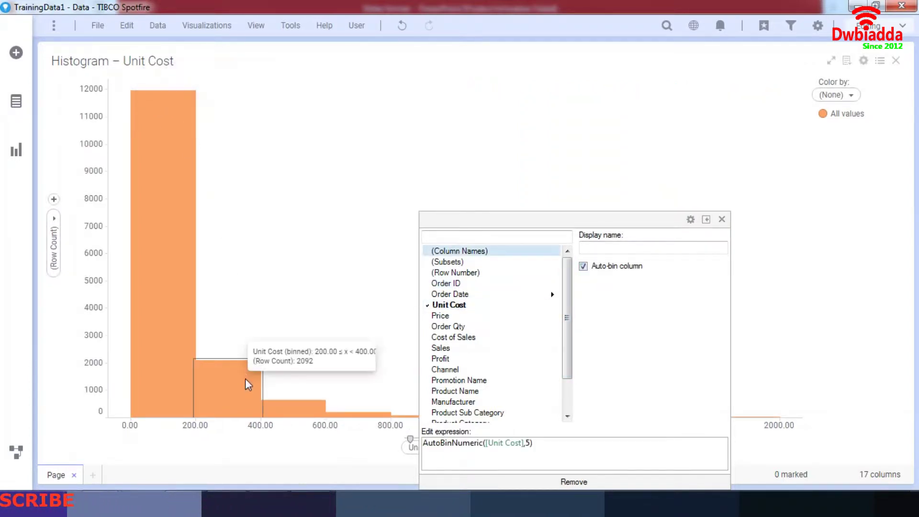
{"action": "left_click", "coordinate": [477, 317]}
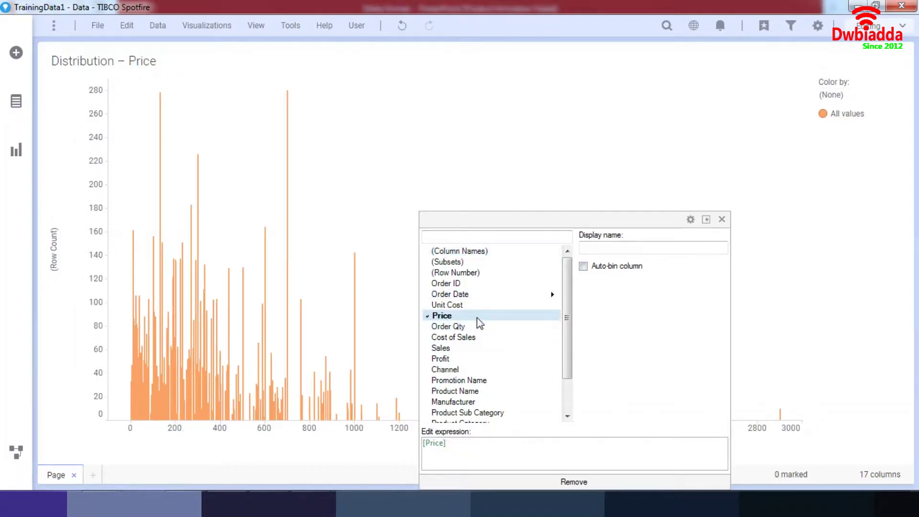
{"action": "left_click", "coordinate": [583, 267]}
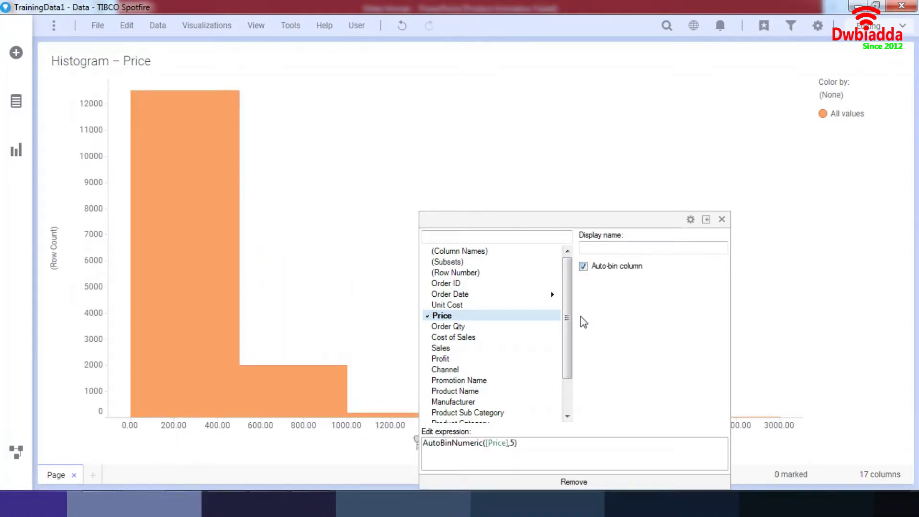
{"action": "left_click", "coordinate": [500, 305]}
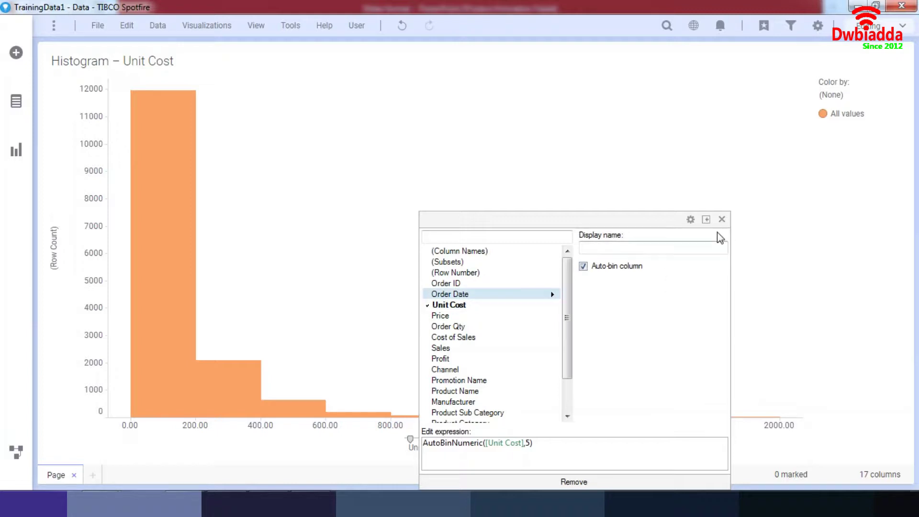
{"action": "left_click", "coordinate": [721, 220]}
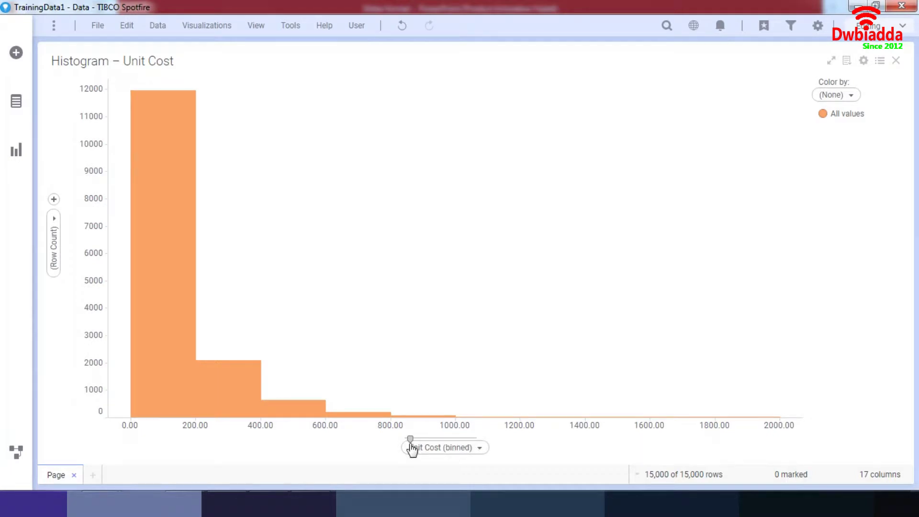
Drag the bin-count slider right to split Unit Cost into more, narrower bins
{"action": "mouse_move", "coordinate": [411, 439]}
{"action": "left_mouse_down"}
{"action": "mouse_move", "coordinate": [459, 439]}
{"action": "mouse_move", "coordinate": [421, 439]}
{"action": "left_mouse_up"}
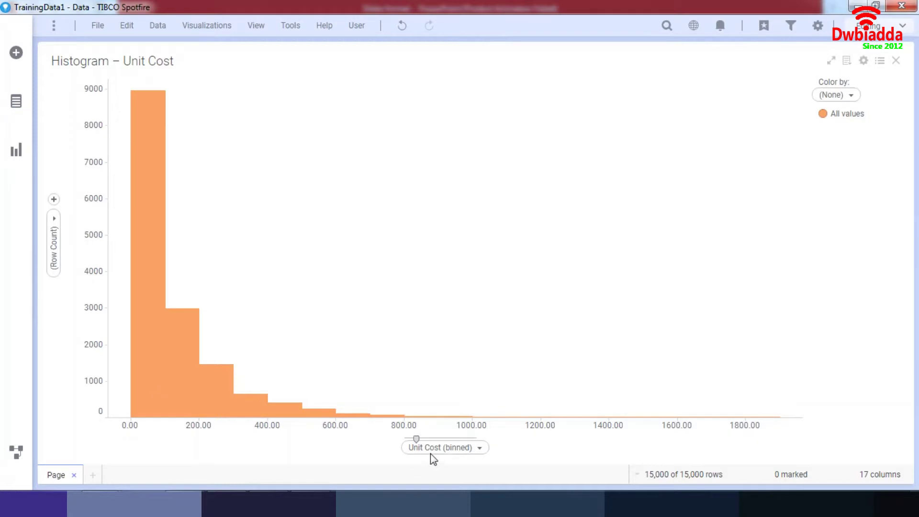
{"action": "left_click", "coordinate": [15, 102]}
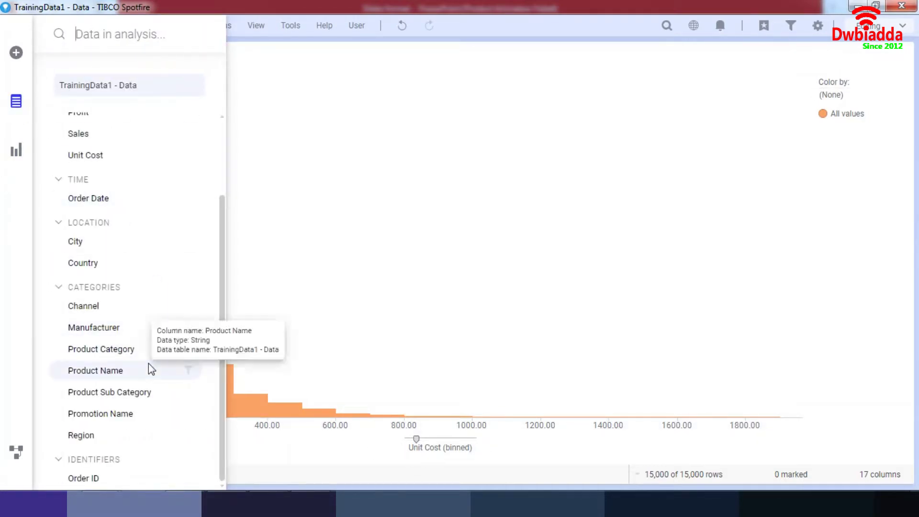
Drag Region onto Color by so bars stack Asia, Europe and North America
{"action": "left_click_drag", "start_coordinate": [135, 435], "coordinate": [421, 263]}
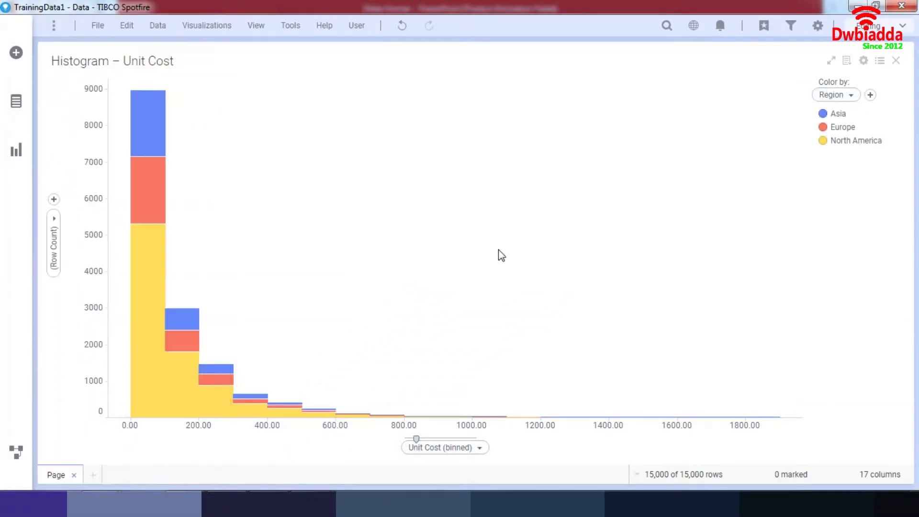
{"action": "mouse_move", "coordinate": [179, 389]}
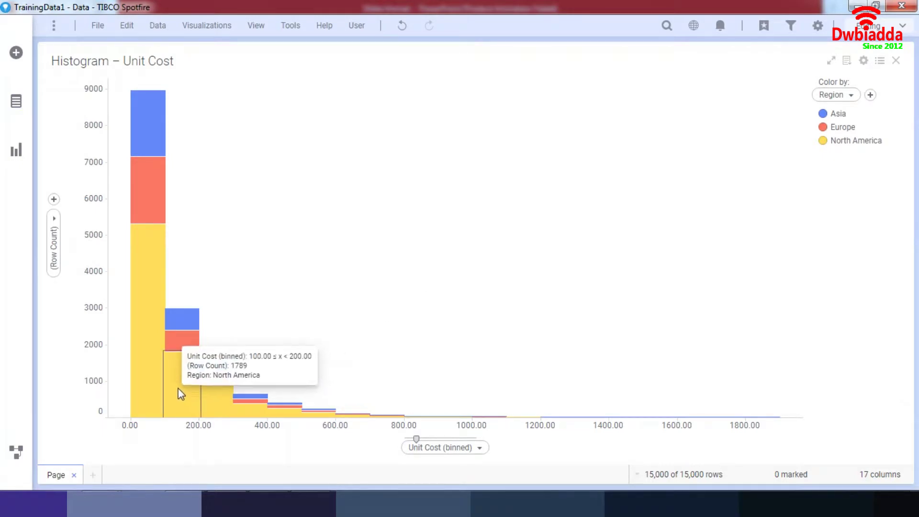
{"action": "mouse_move", "coordinate": [146, 263]}
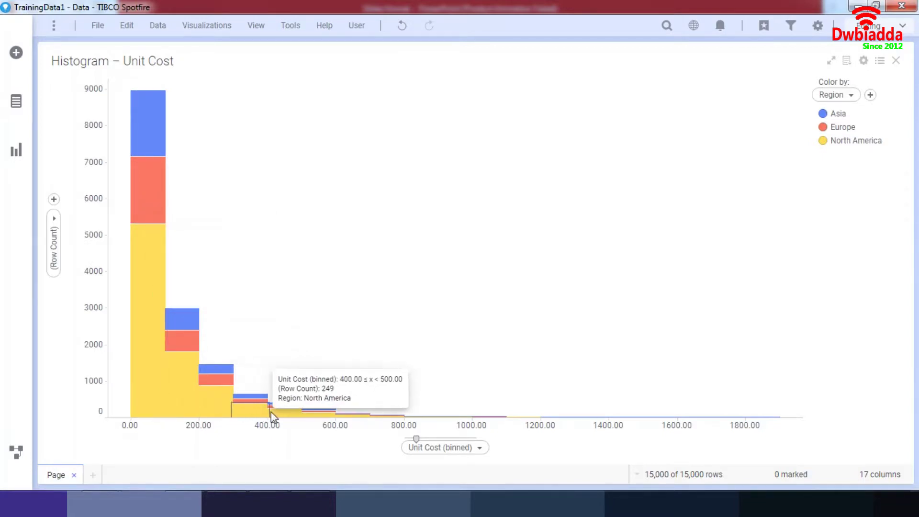
{"action": "mouse_move", "coordinate": [353, 422]}
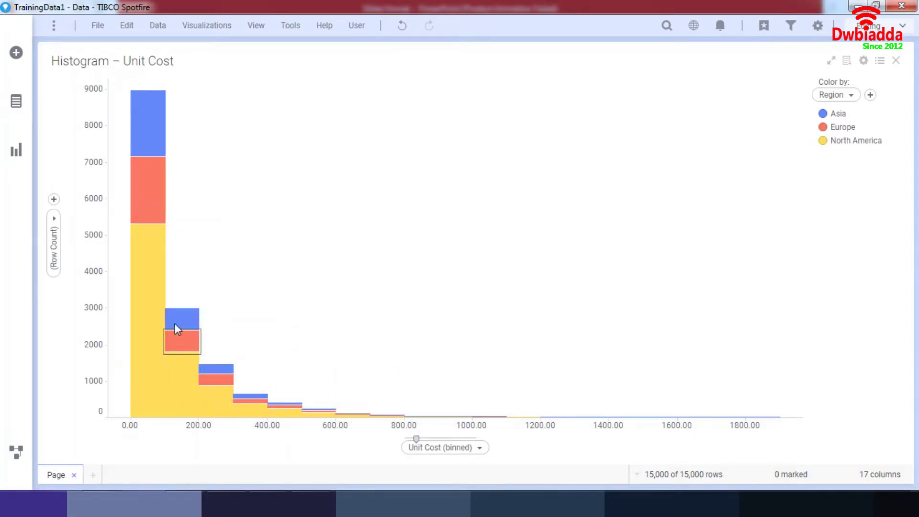
{"action": "mouse_move", "coordinate": [177, 327]}
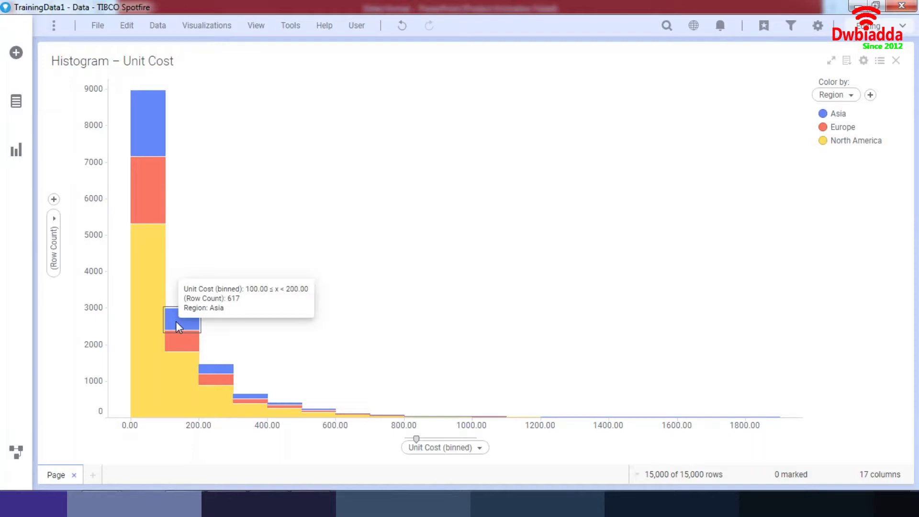
{"action": "mouse_move", "coordinate": [189, 343]}
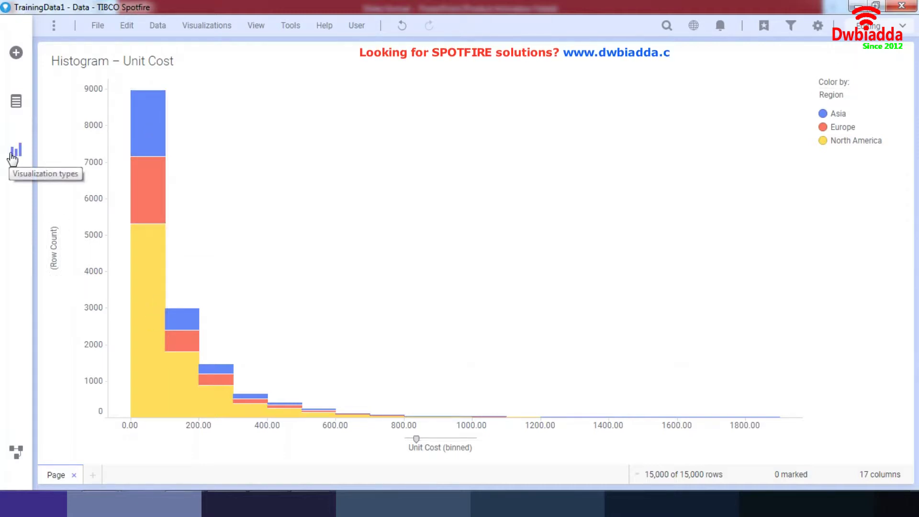
Drag Channel onto Trellis by, giving Catalog, Online, Reseller and Store panels
{"action": "left_click", "coordinate": [17, 103]}
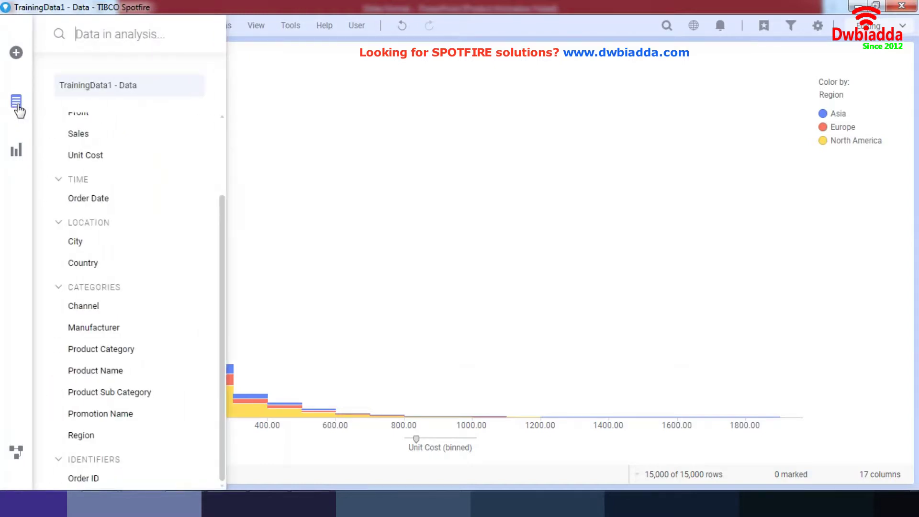
{"action": "left_click_drag", "start_coordinate": [131, 305], "coordinate": [497, 262]}
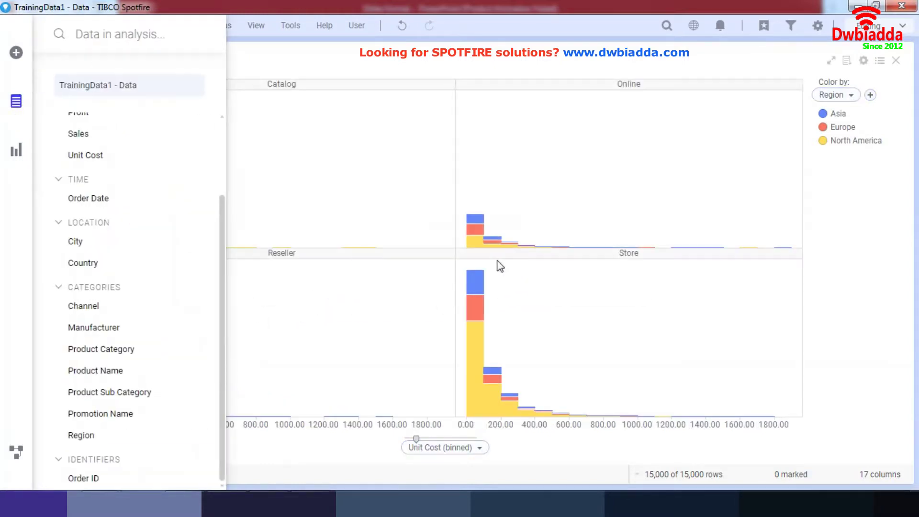
{"action": "left_click", "coordinate": [861, 295]}
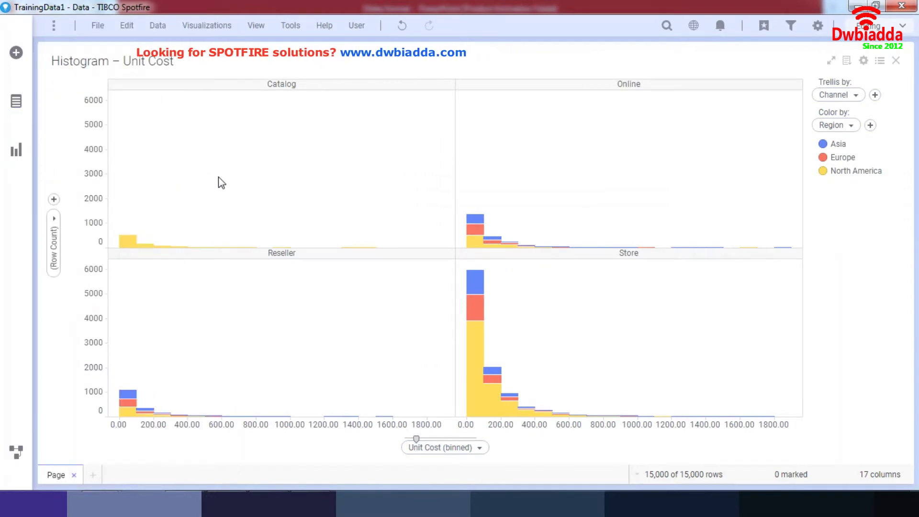
{"action": "mouse_move", "coordinate": [128, 242]}
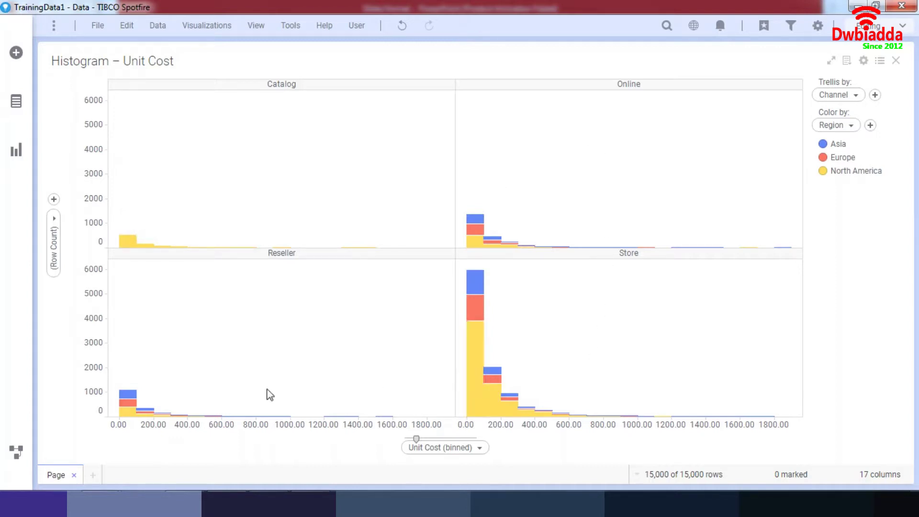
{"action": "mouse_move", "coordinate": [130, 406]}
{"action": "mouse_move", "coordinate": [472, 330]}
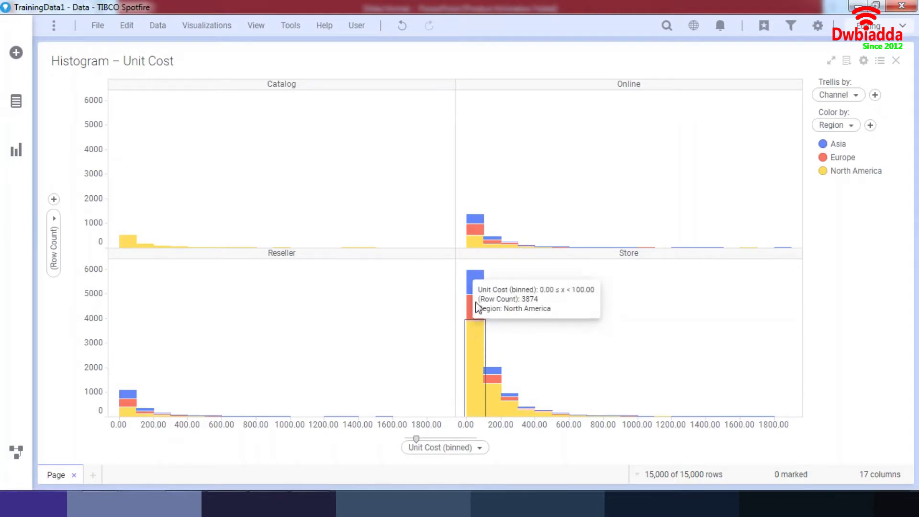
{"action": "mouse_move", "coordinate": [479, 247]}
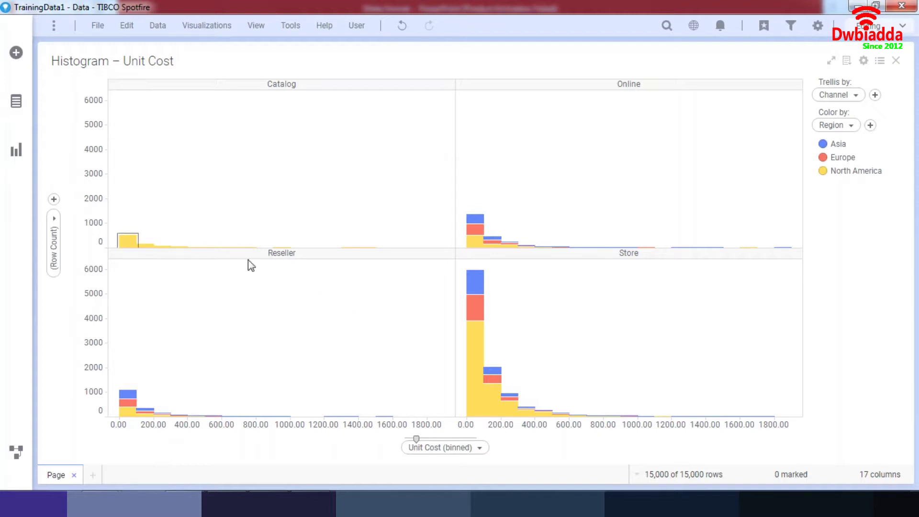
{"action": "mouse_move", "coordinate": [477, 344]}
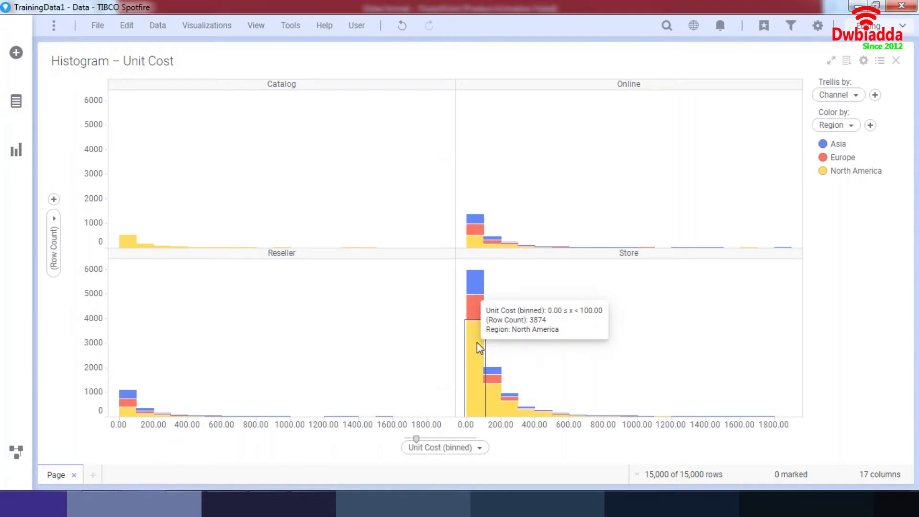
{"action": "right_click", "coordinate": [401, 178]}
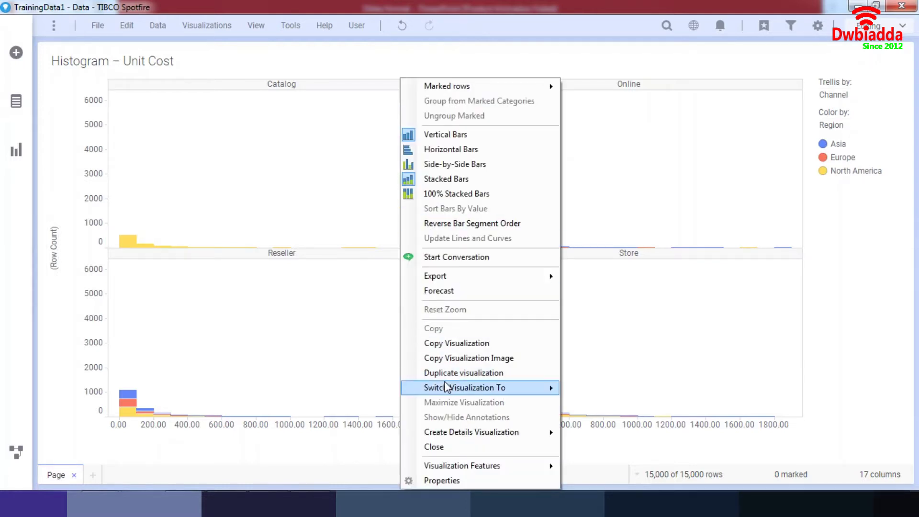
Open the histogram Properties and step through its pages to Category Axis
{"action": "mouse_move", "coordinate": [458, 435]}
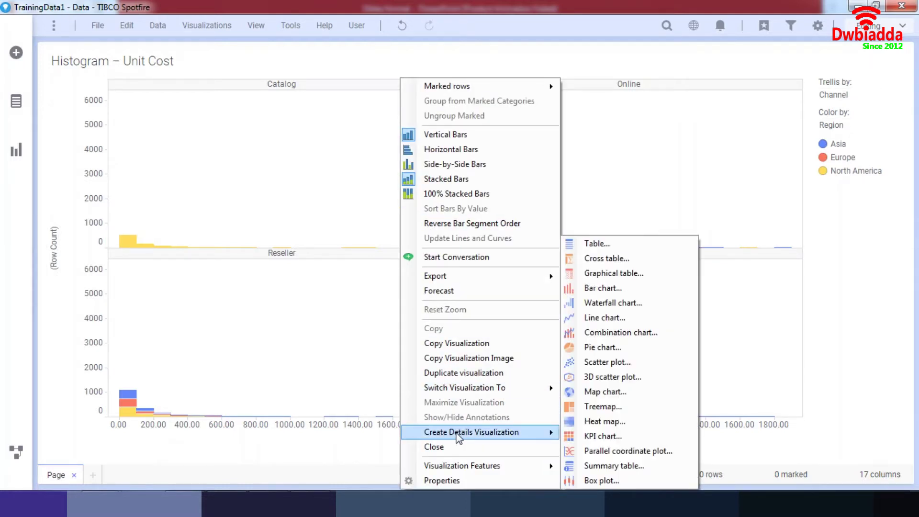
{"action": "left_click", "coordinate": [440, 480]}
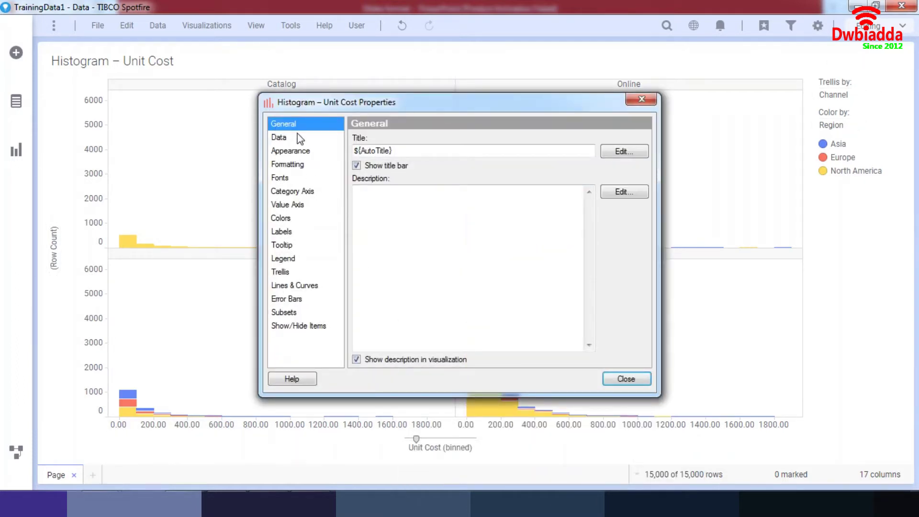
{"action": "left_click", "coordinate": [296, 138]}
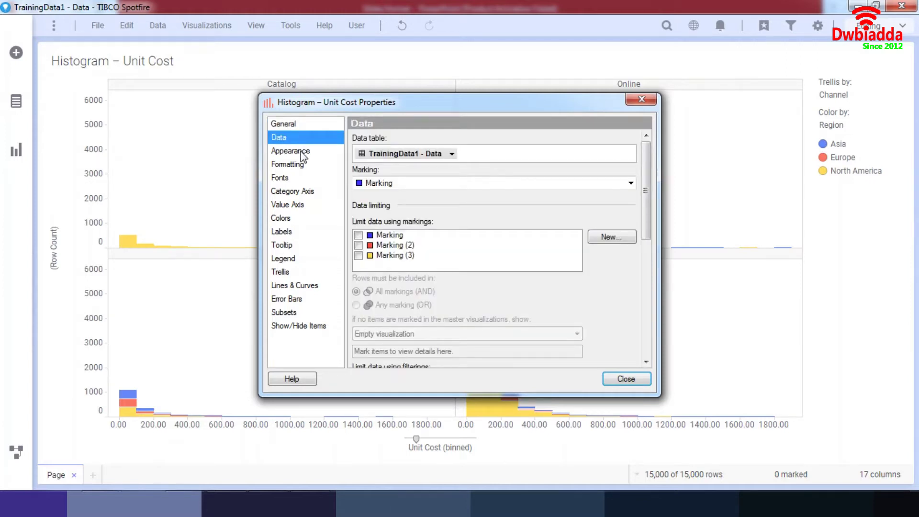
{"action": "left_click", "coordinate": [302, 156]}
{"action": "left_click", "coordinate": [305, 165]}
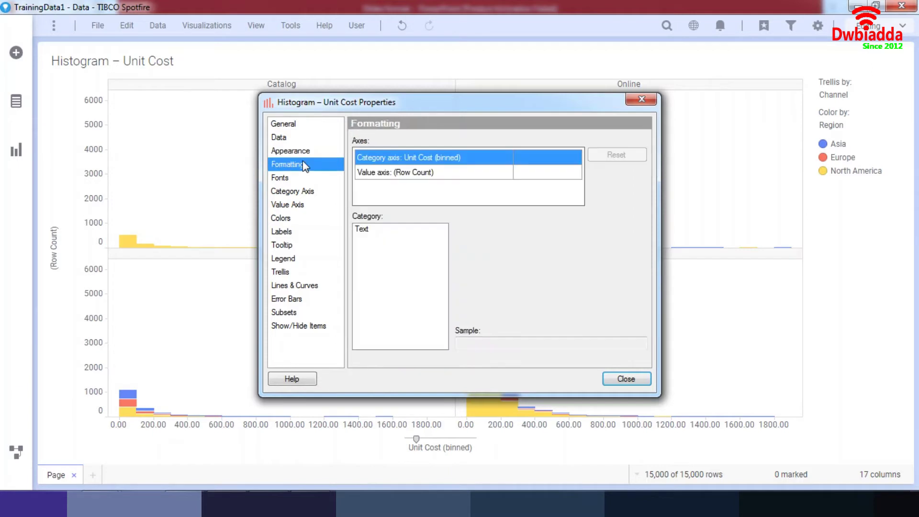
{"action": "left_click", "coordinate": [302, 177]}
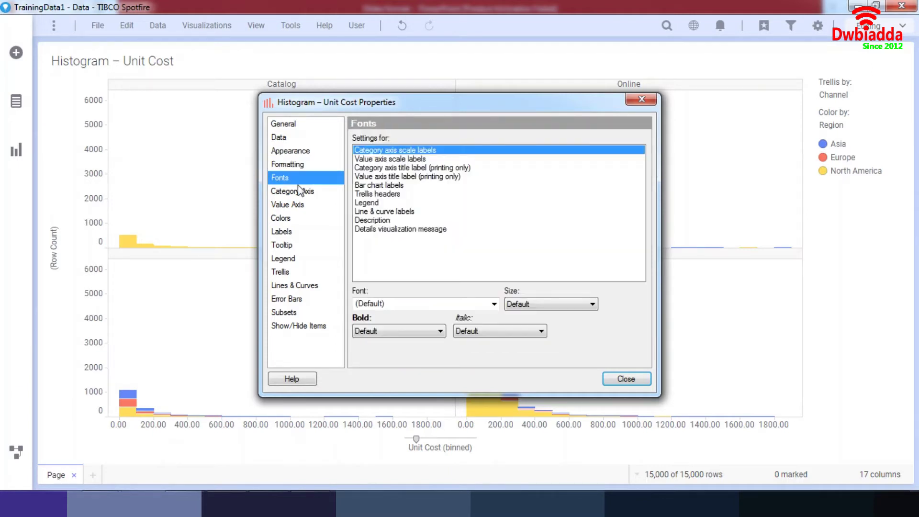
{"action": "left_click", "coordinate": [299, 191]}
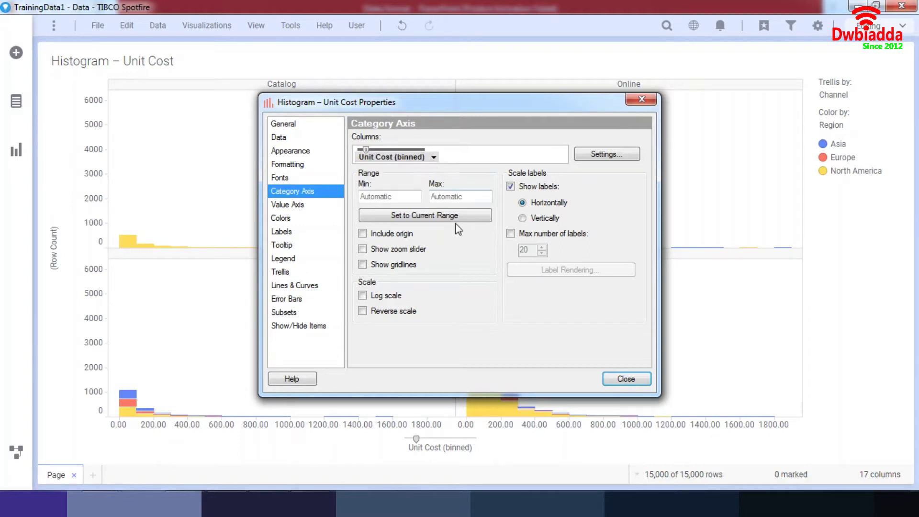
{"action": "left_click", "coordinate": [411, 196]}
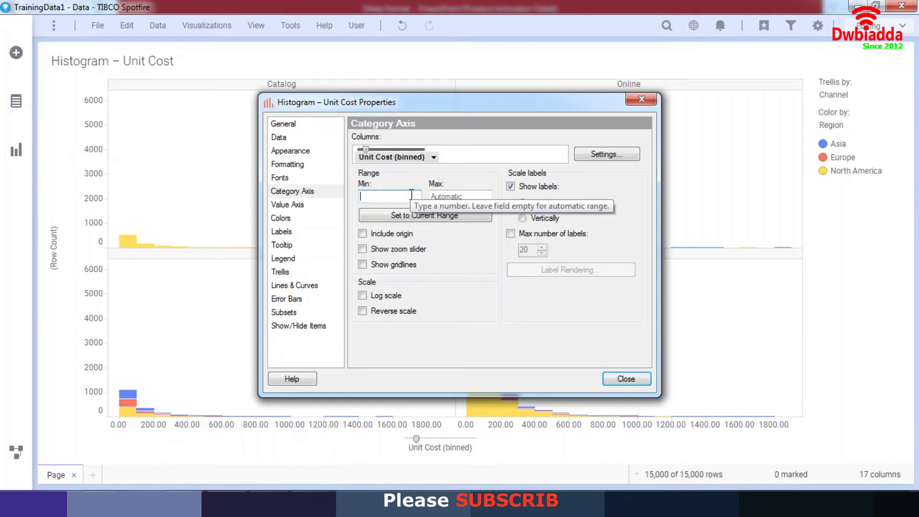
Set the Unit Cost axis Min to 1000 and Max to 1000000, then undo it
{"action": "type", "text": "1000"}
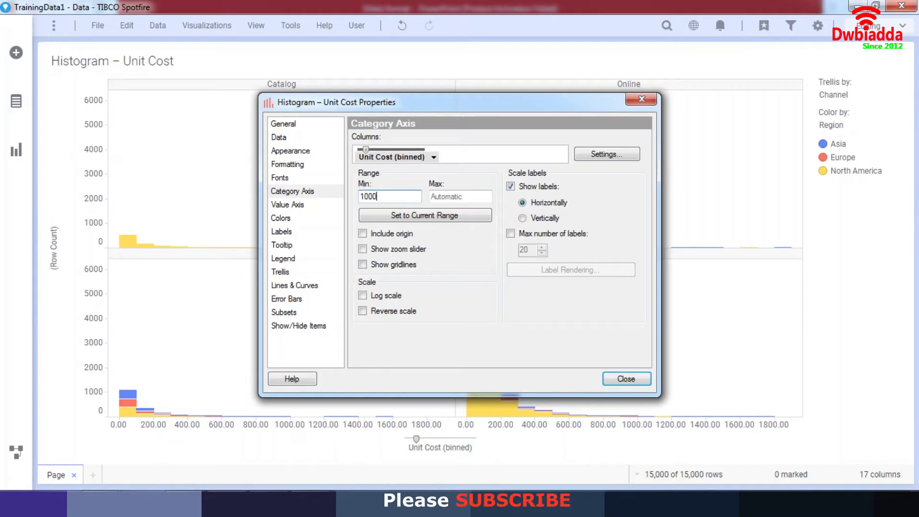
{"action": "left_click", "coordinate": [469, 192]}
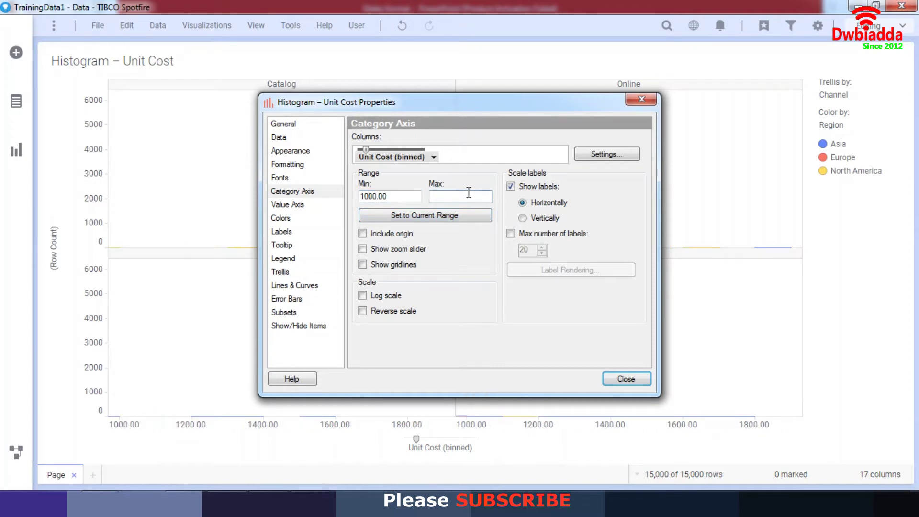
{"action": "type", "text": "1000000"}
{"action": "left_click", "coordinate": [634, 383]}
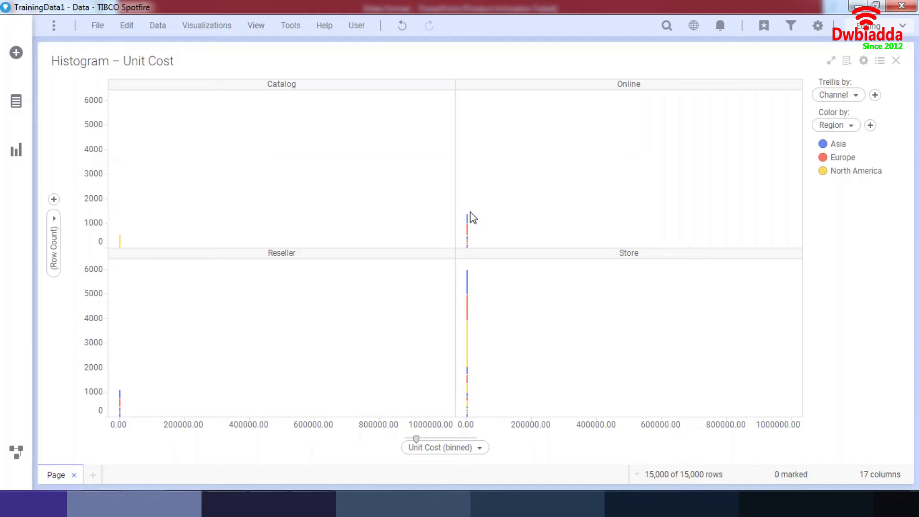
{"action": "key", "text": "ctrl+z"}
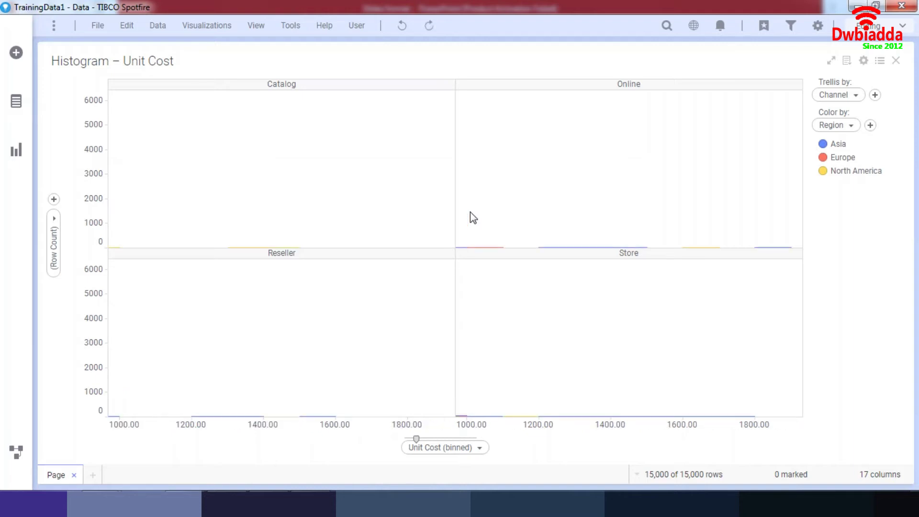
On the Value Axis page, try Multiple scales, then return to one shared scale
{"action": "right_click", "coordinate": [470, 213]}
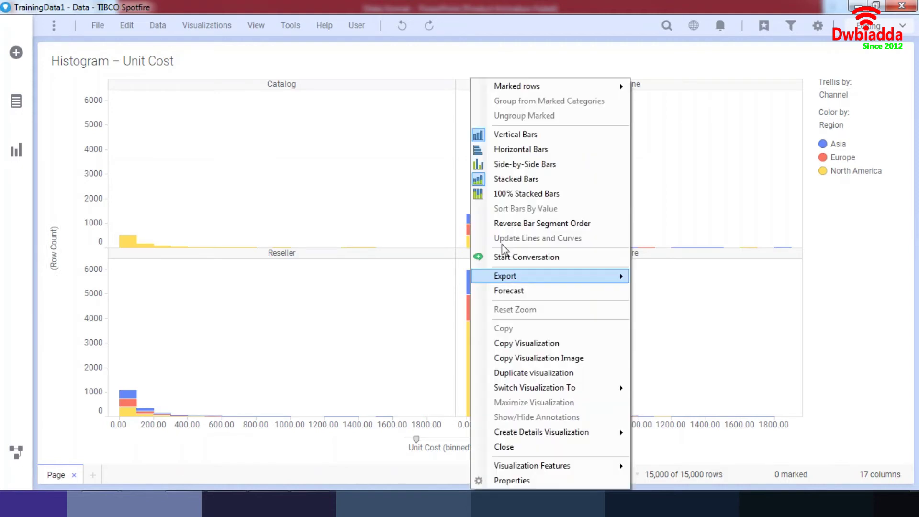
{"action": "left_click", "coordinate": [521, 480]}
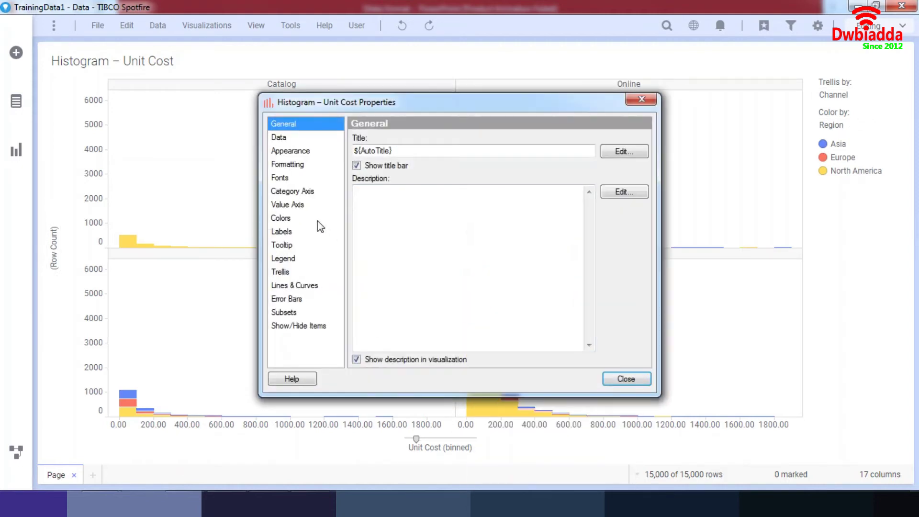
{"action": "left_click", "coordinate": [296, 207]}
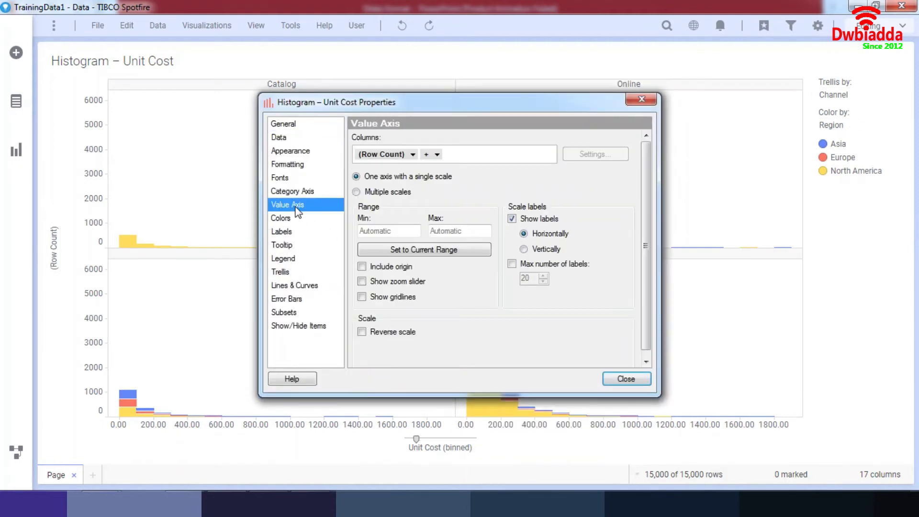
{"action": "left_click", "coordinate": [356, 192]}
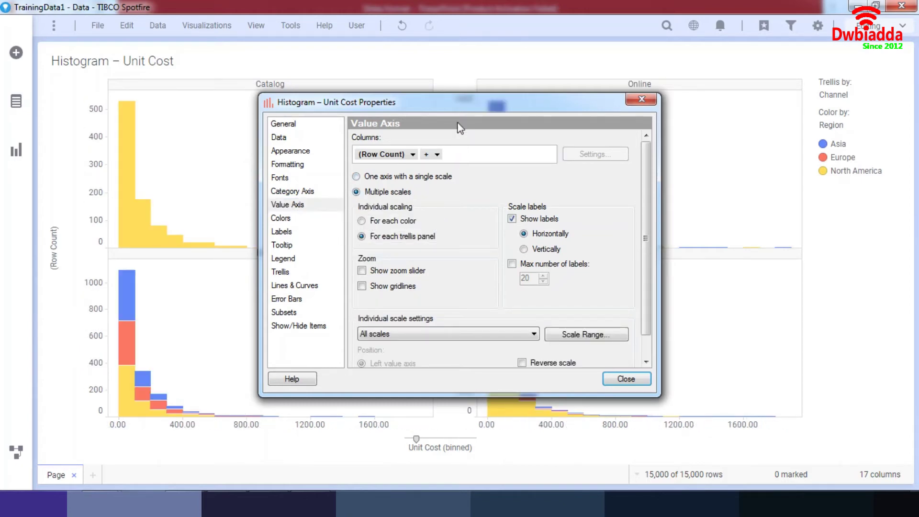
{"action": "left_click_drag", "start_coordinate": [456, 104], "coordinate": [597, 104]}
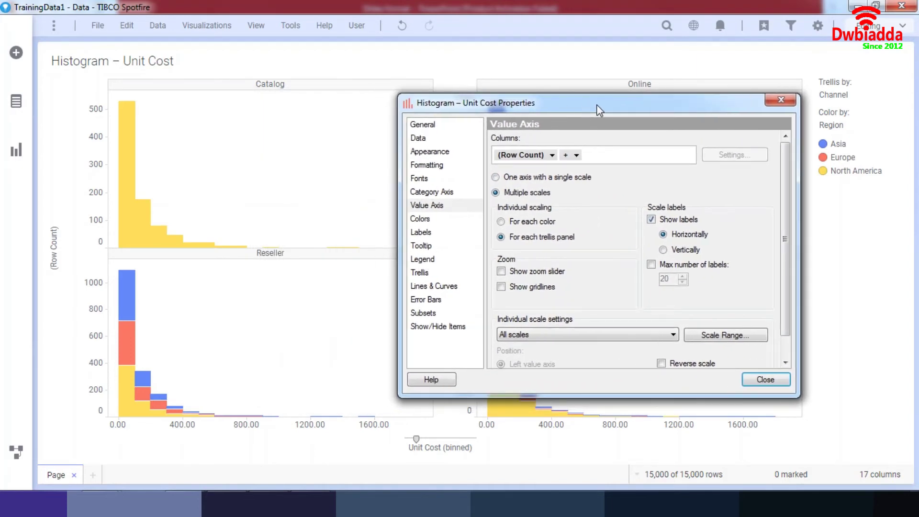
{"action": "left_click", "coordinate": [496, 177]}
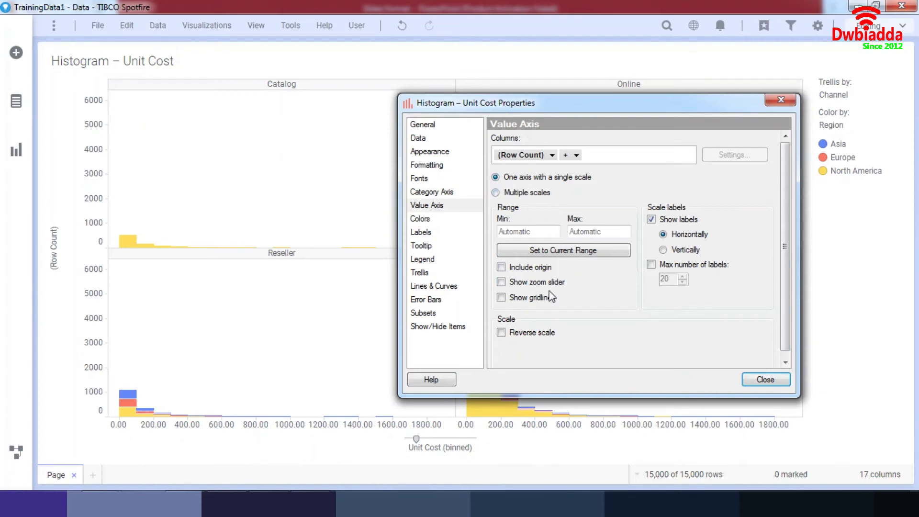
Add Cost of Sales (Sum) as a tooltip value and close the Properties dialog
{"action": "left_click", "coordinate": [442, 249]}
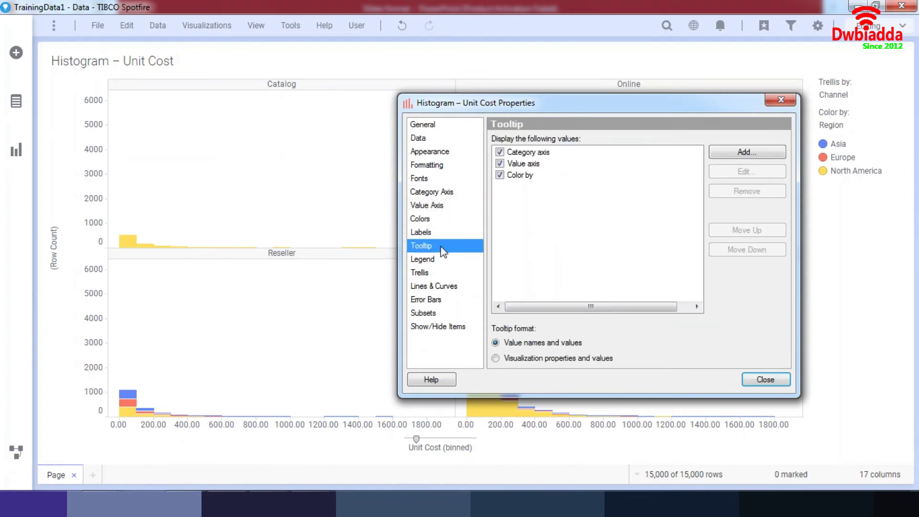
{"action": "left_click", "coordinate": [729, 153]}
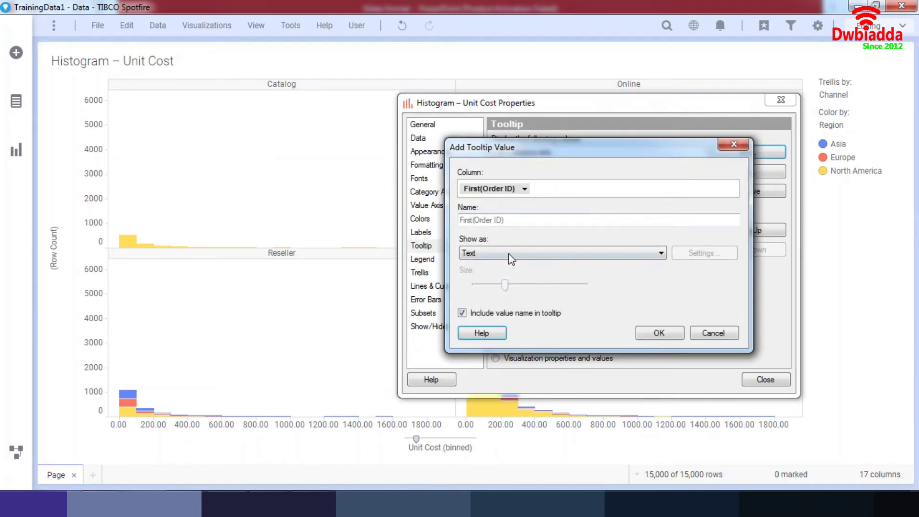
{"action": "left_click", "coordinate": [508, 254]}
{"action": "left_click", "coordinate": [509, 253]}
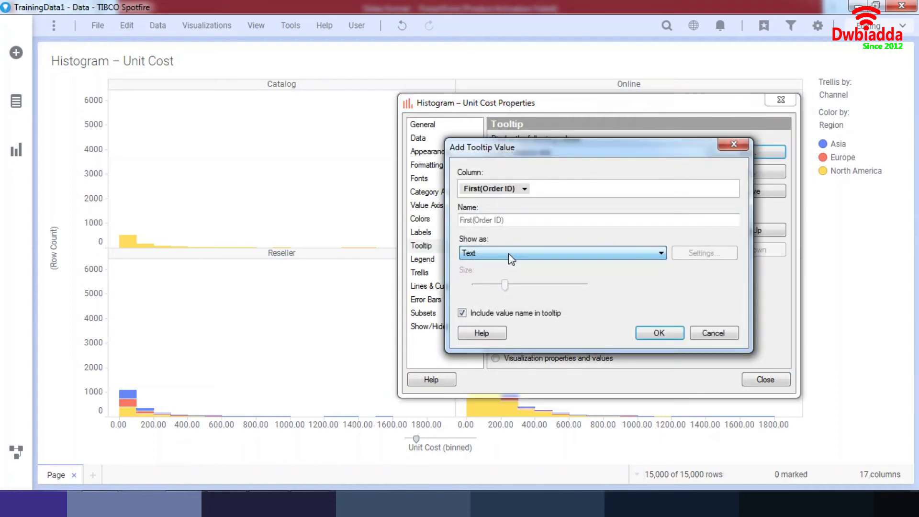
{"action": "left_click", "coordinate": [522, 189]}
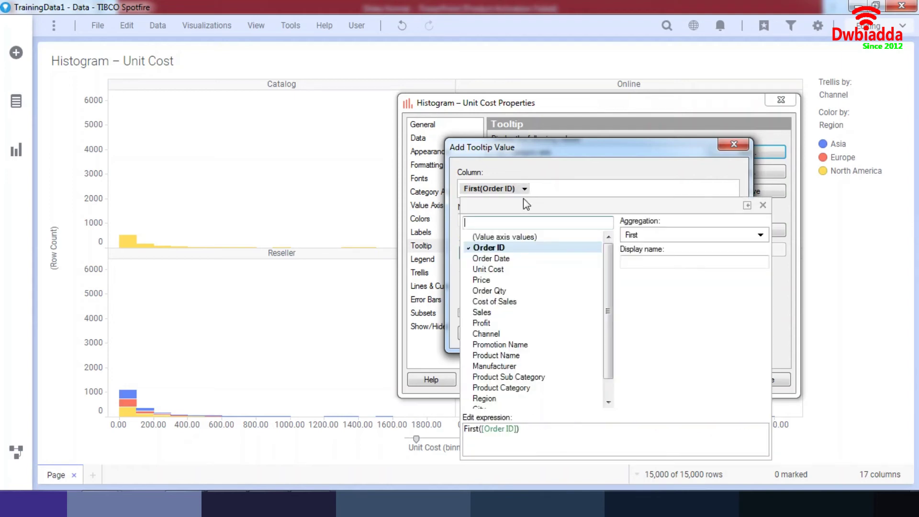
{"action": "left_click", "coordinate": [522, 302]}
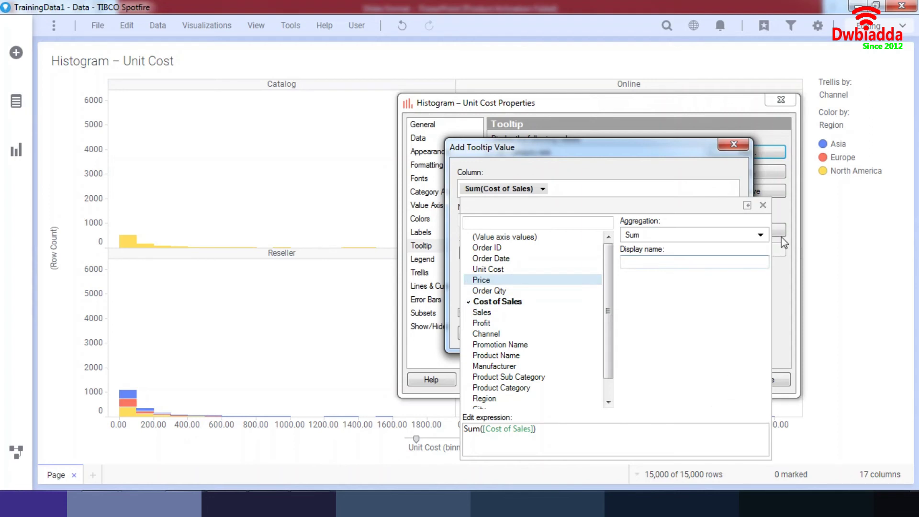
{"action": "left_click", "coordinate": [764, 204]}
{"action": "left_click", "coordinate": [742, 141]}
{"action": "left_click", "coordinate": [785, 102]}
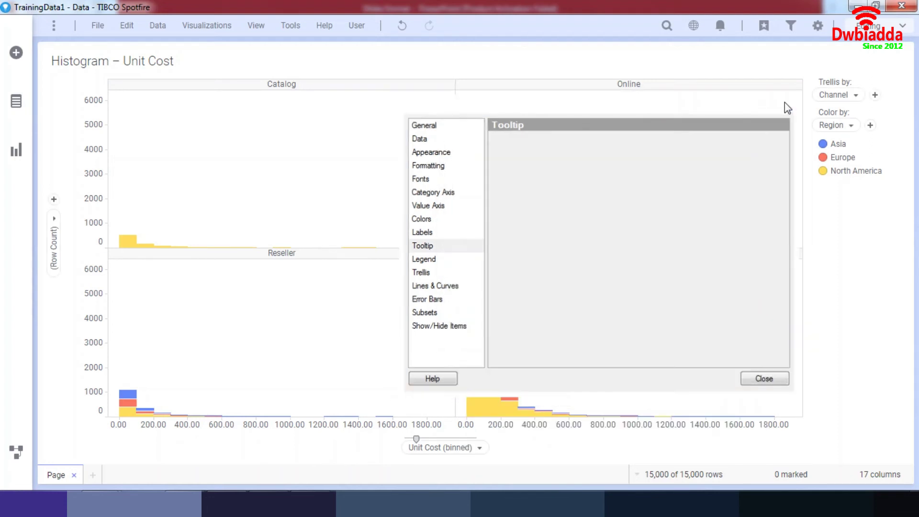
{"action": "mouse_move", "coordinate": [122, 246]}
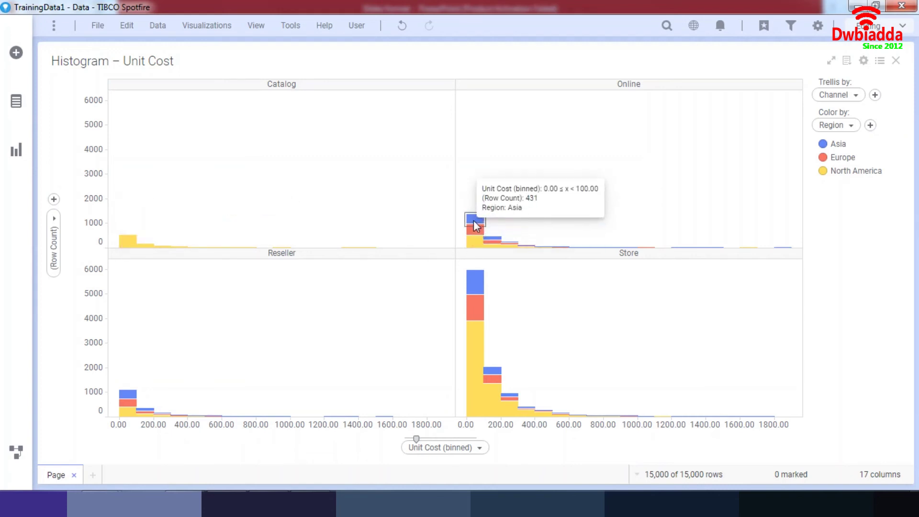
{"action": "mouse_move", "coordinate": [495, 246]}
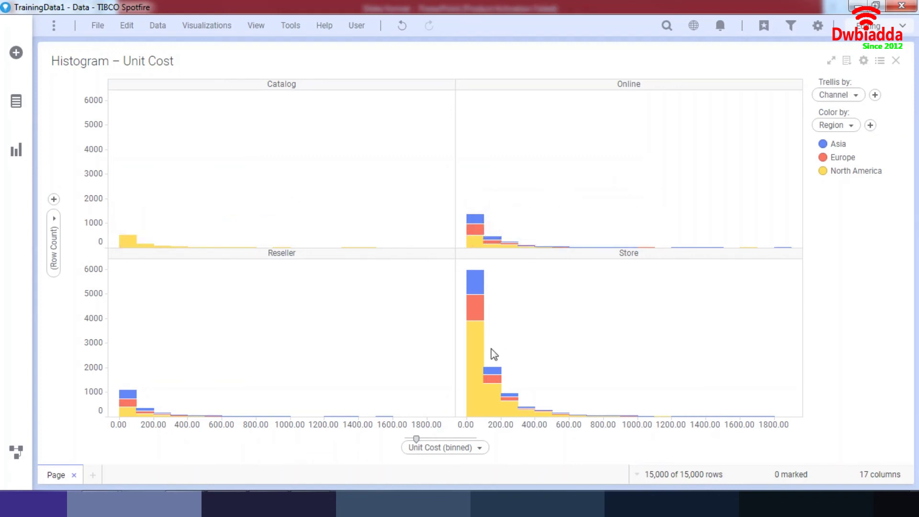